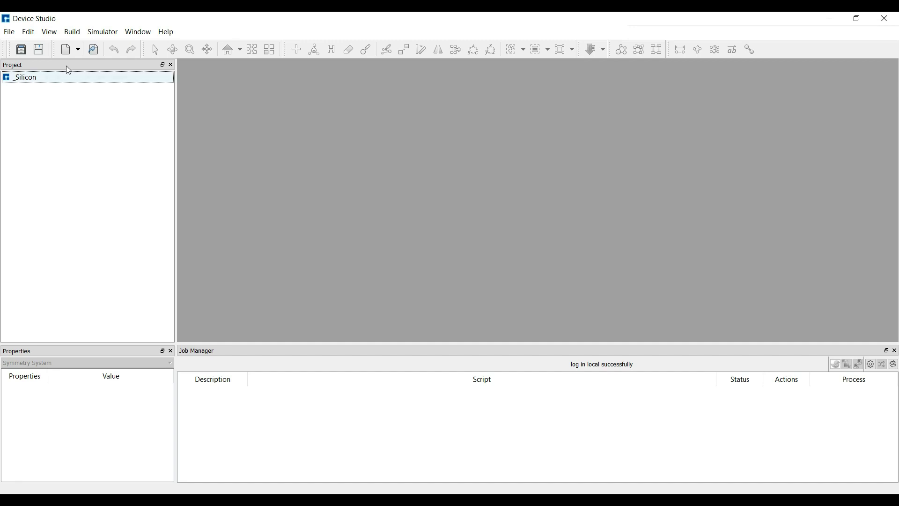
Import the Si structure from 3Dmaterials\Semiconductor into the project via Import Local
left_click(9, 31)
mouse_move(25, 96)
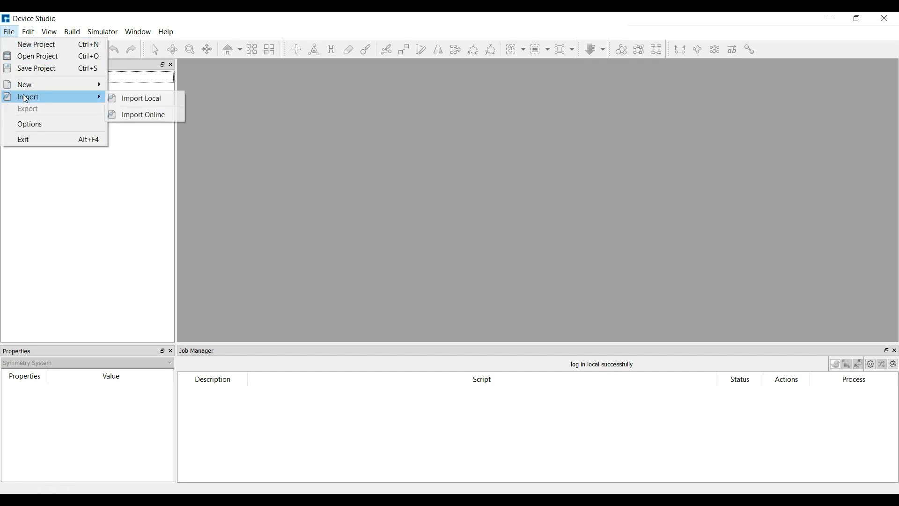
left_click(140, 99)
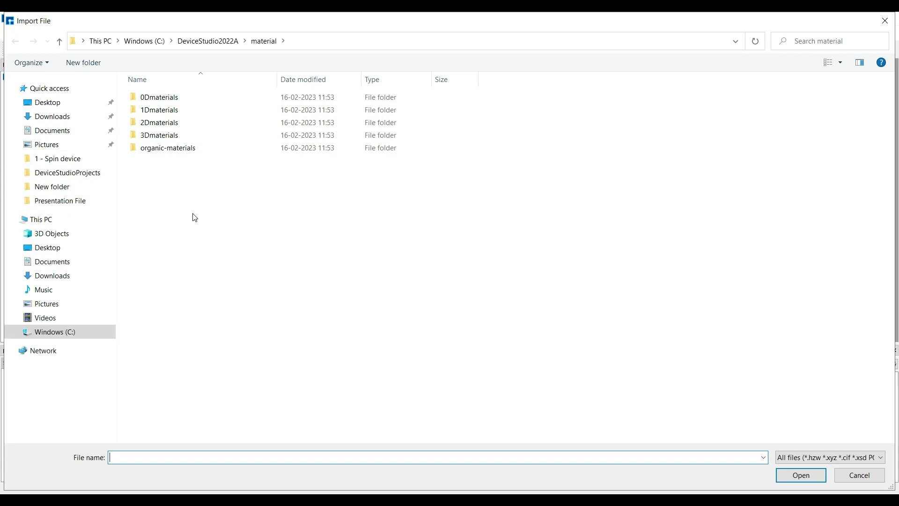
left_click(165, 138)
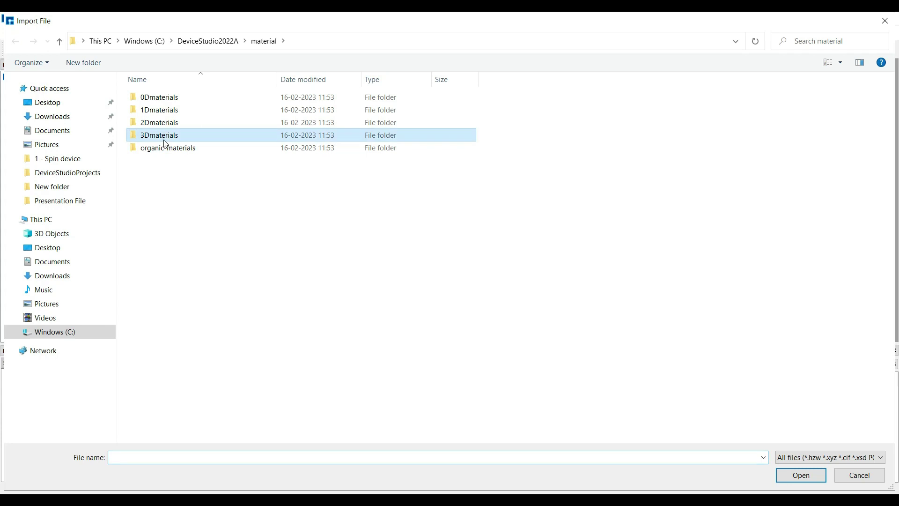
double_click(164, 138)
double_click(180, 174)
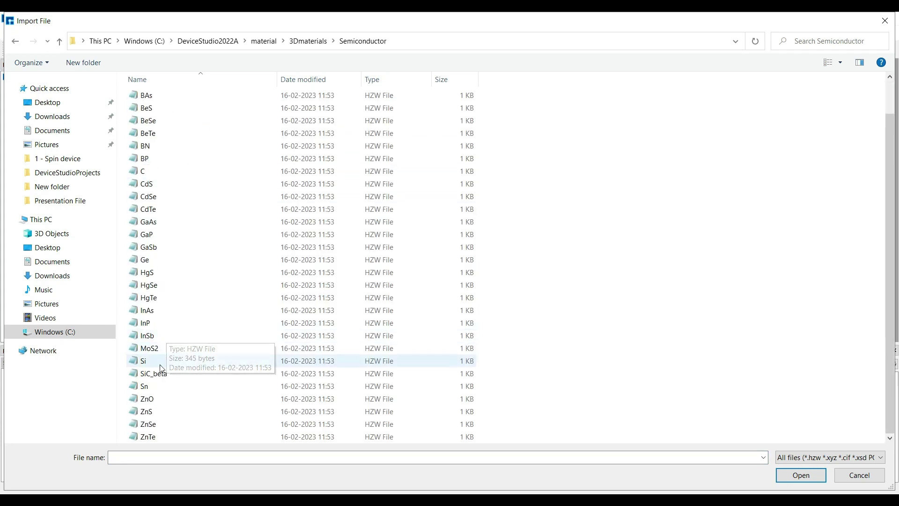
left_click(150, 363)
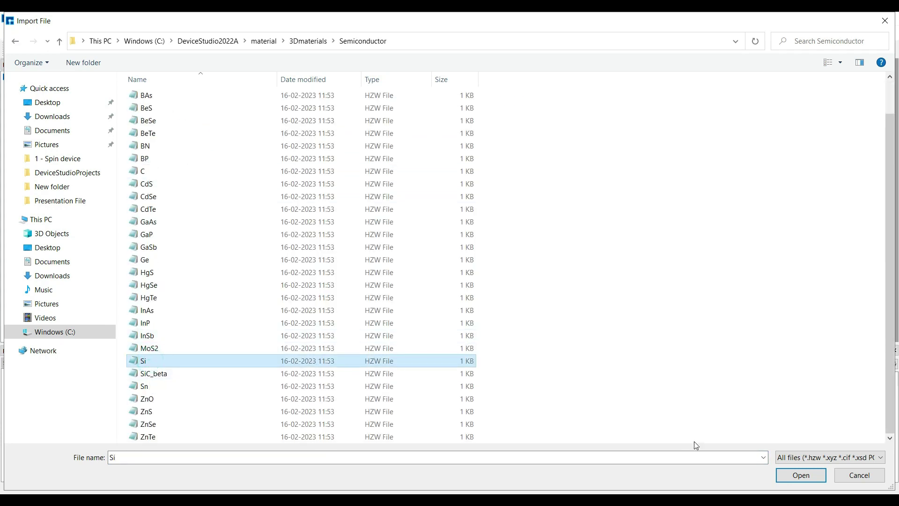
left_click(799, 475)
Rotate the two-atom silicon cell to inspect it, and rename Si.hzw to Si_No_spin.hzw
right_click_drag(635, 150, 127, 175)
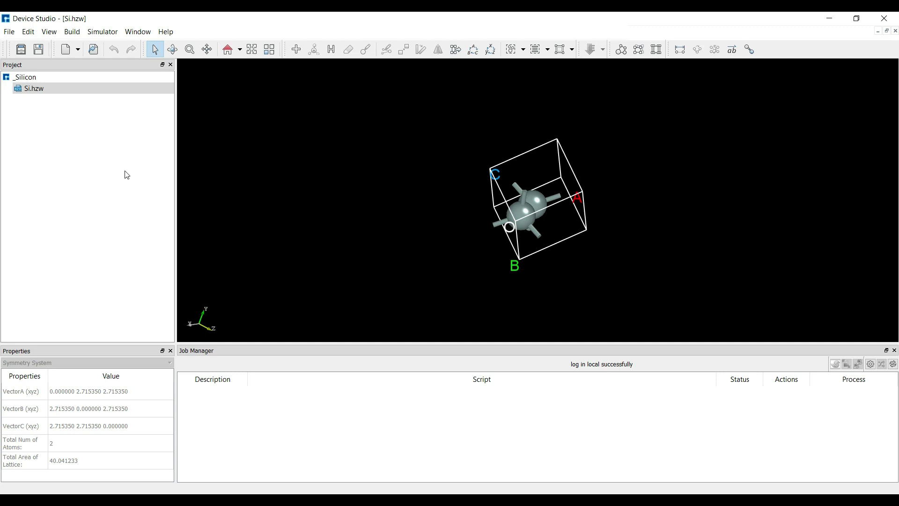
left_click(58, 93)
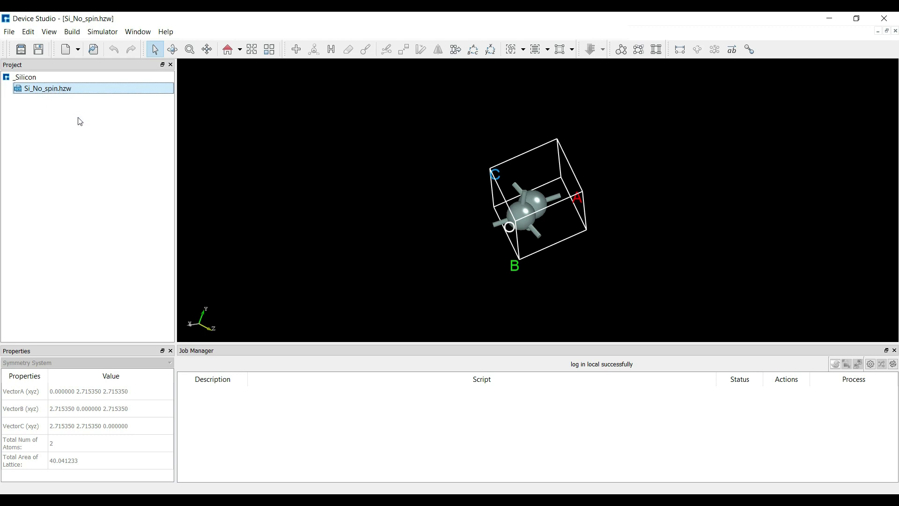
left_click(99, 32)
Open the Nanodcal SCF Calculation settings, keeping LDA_PZ81 exchange-correlation and NoSpin spin type
left_click(120, 45)
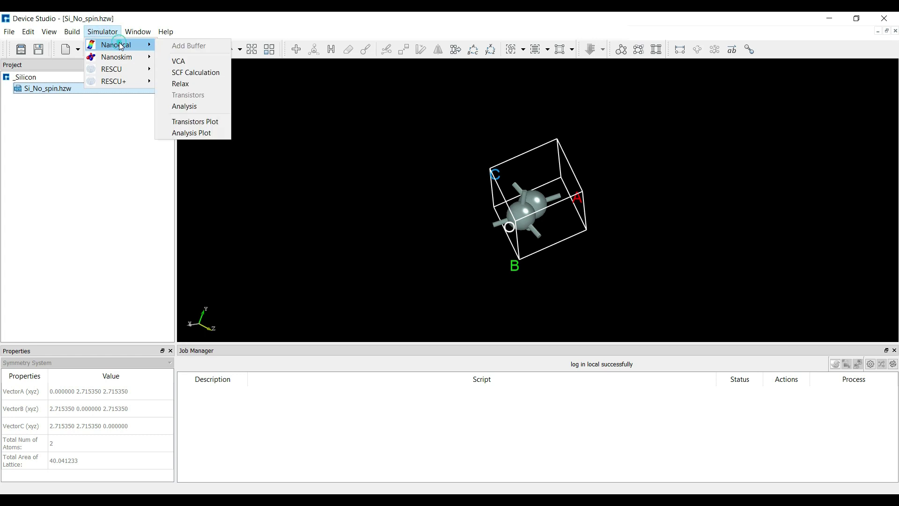
left_click(179, 75)
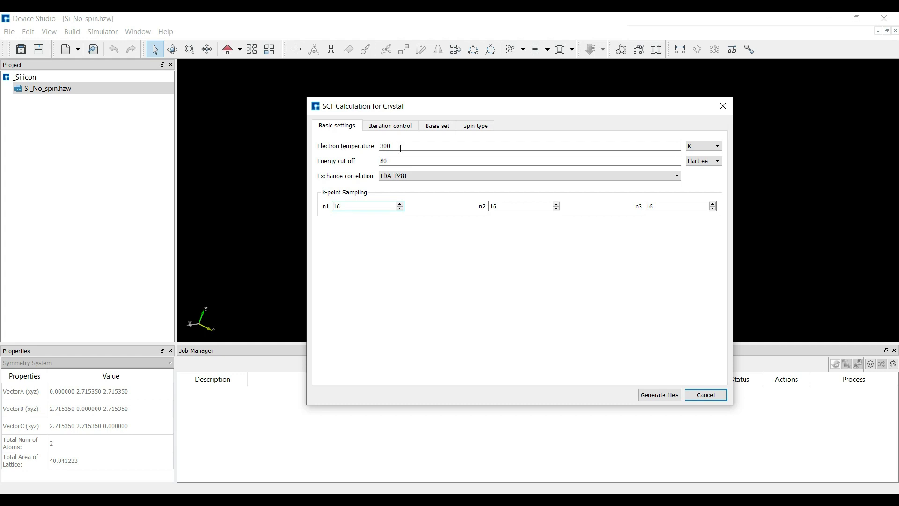
left_click(410, 177)
left_click(411, 179)
left_click(390, 127)
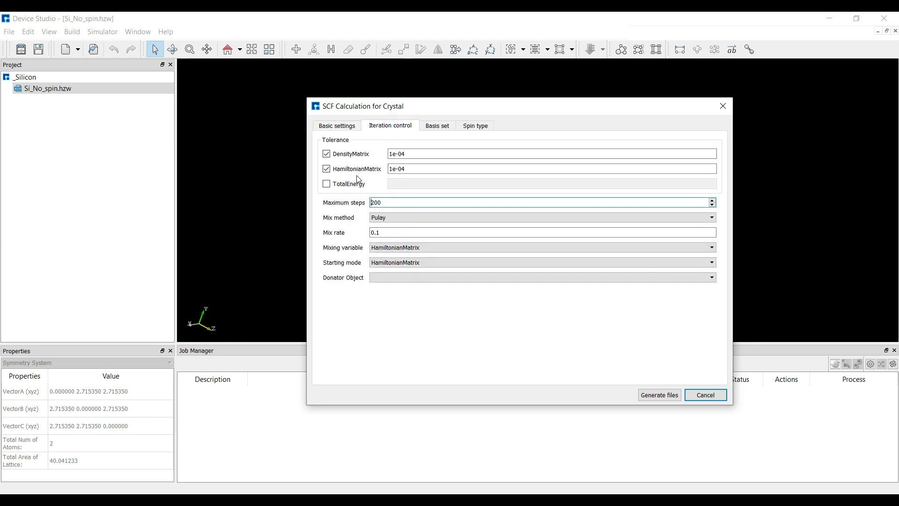
left_click(437, 130)
left_click(473, 126)
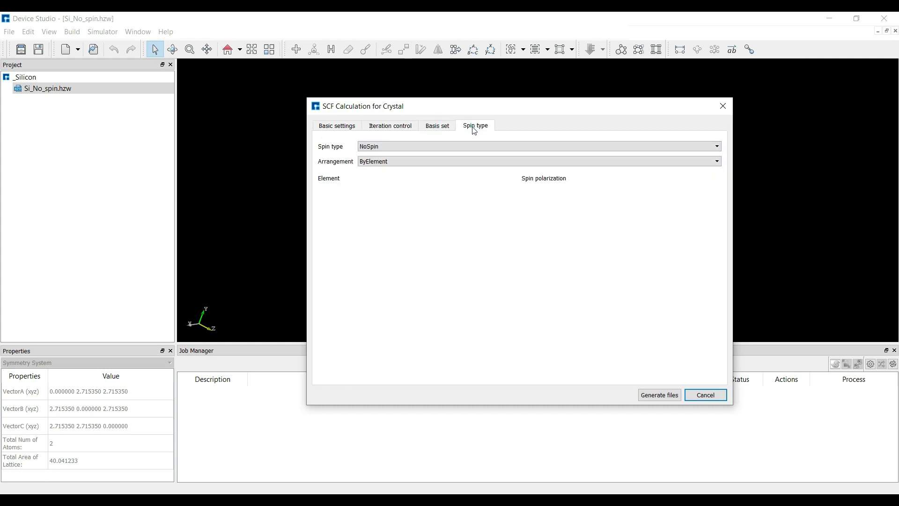
left_click(394, 148)
left_click(395, 148)
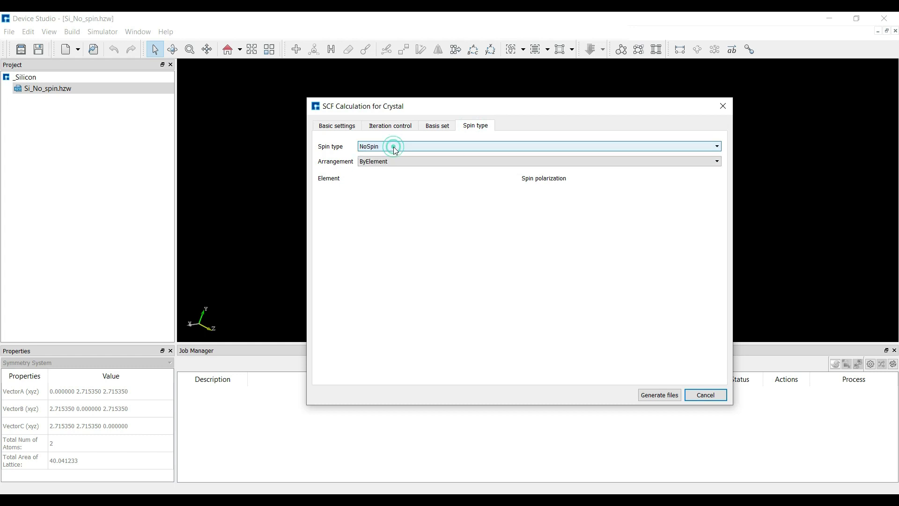
left_click(337, 125)
Set the k-point sampling to 9×9×9 and generate the SCF input files
double_click(362, 206)
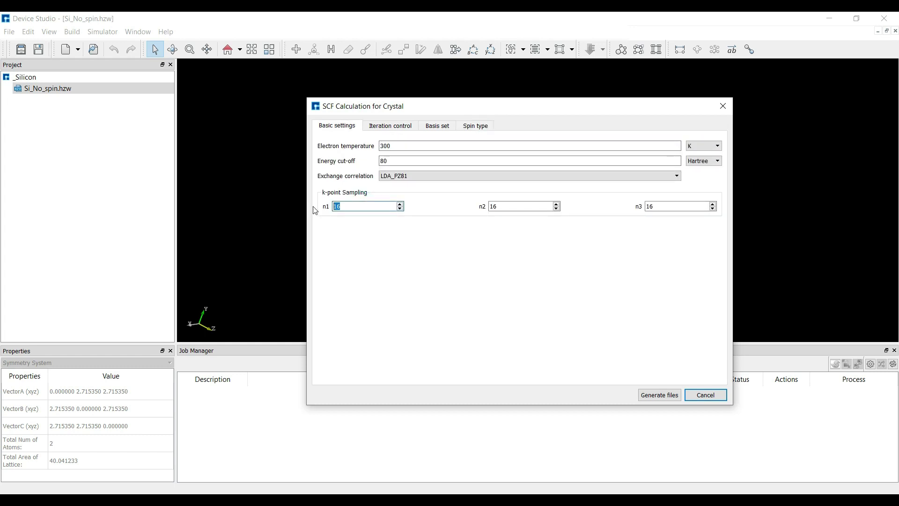
type("9")
key("Tab")
type("9")
key("Tab")
type("9")
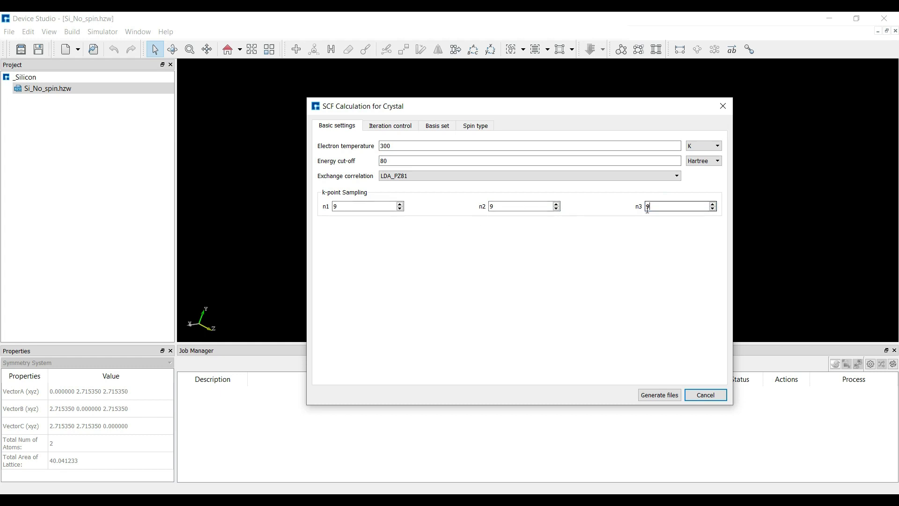
left_click(657, 396)
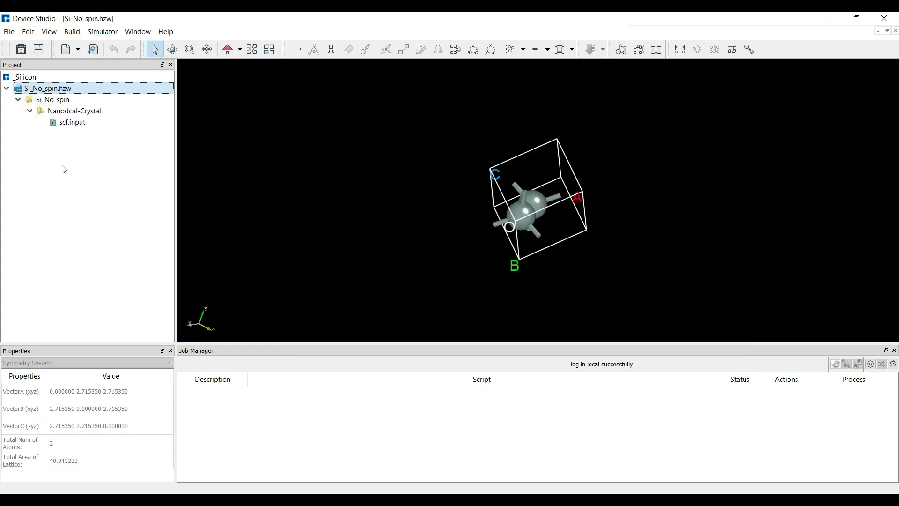
left_click(76, 123)
right_click(77, 125)
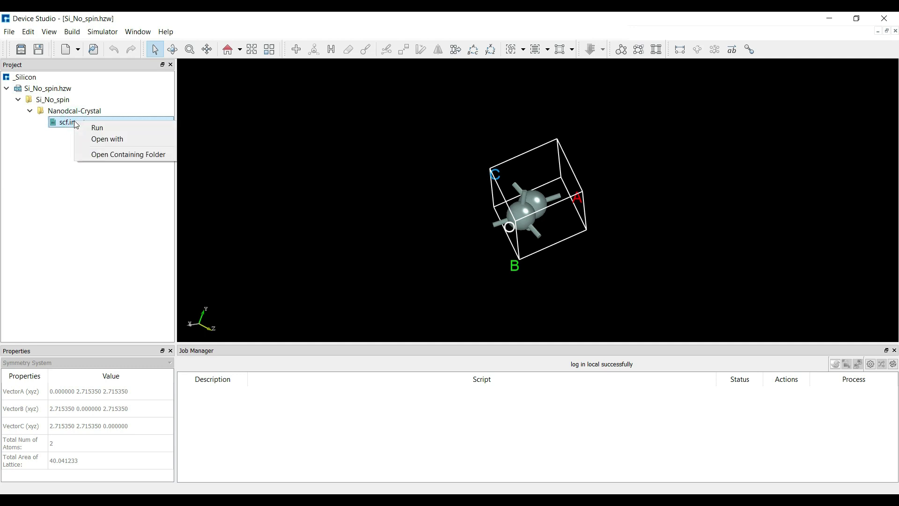
left_click(98, 138)
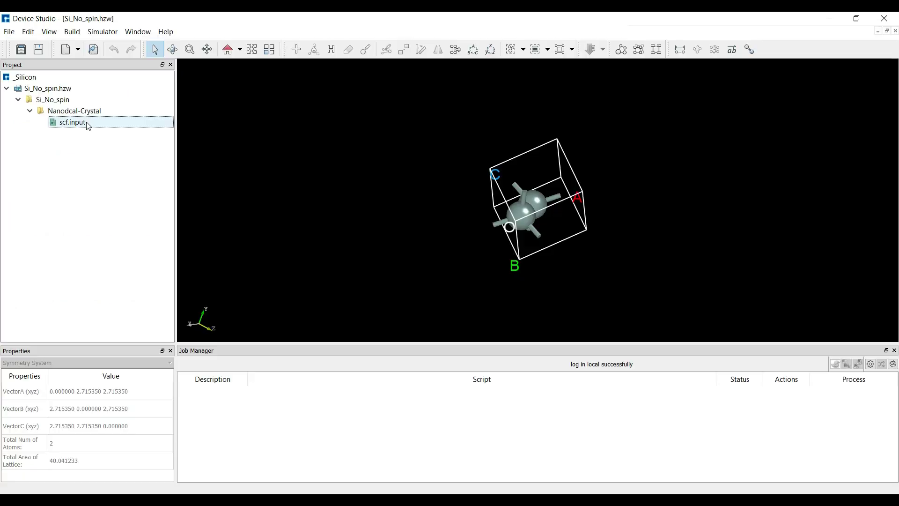
left_click(86, 123)
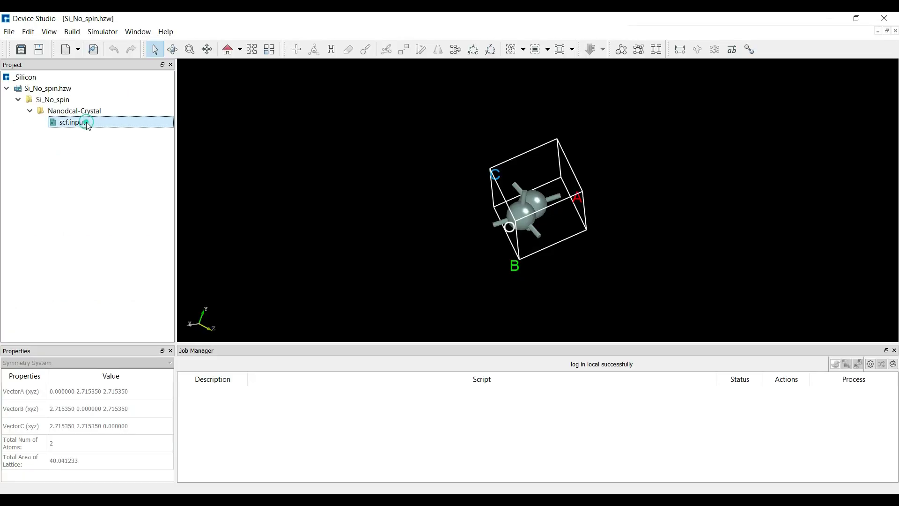
Run Si_No_spin's scf.input locally with MyComputer as the gateway
right_click(86, 122)
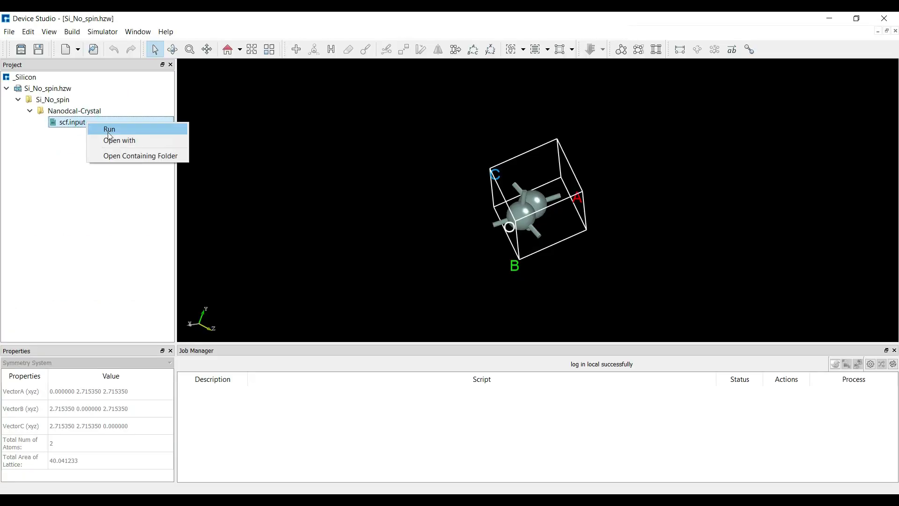
left_click(113, 129)
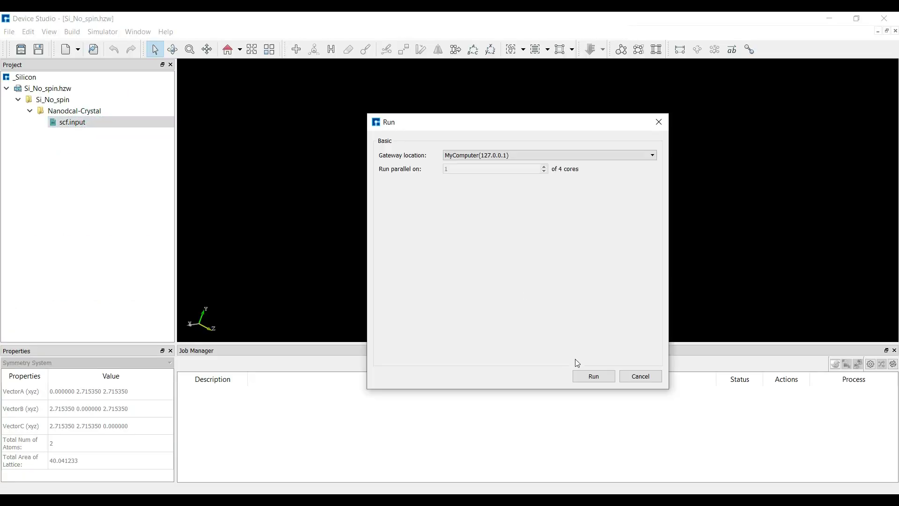
left_click(592, 377)
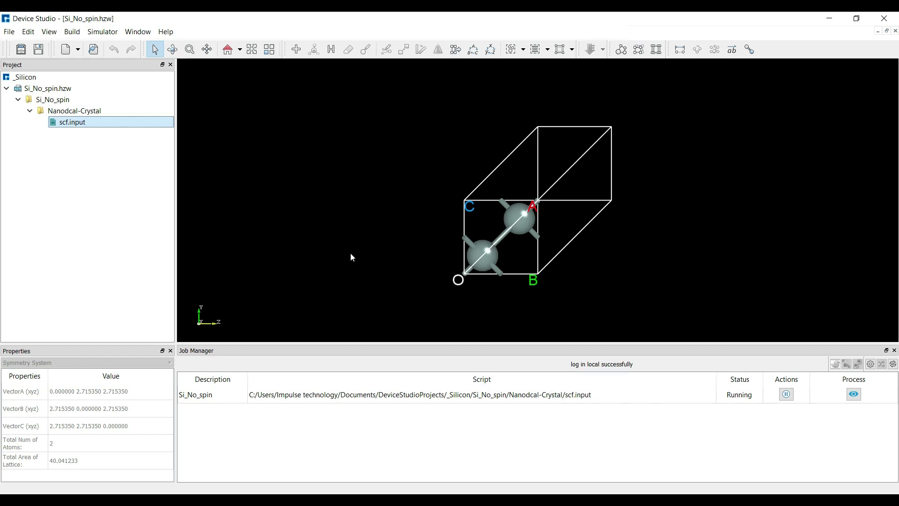
Generate a Nanodcal BandStructure.input with 200 k-points along the high-symmetry path for Si_No_spin
left_click(103, 32)
left_click(120, 44)
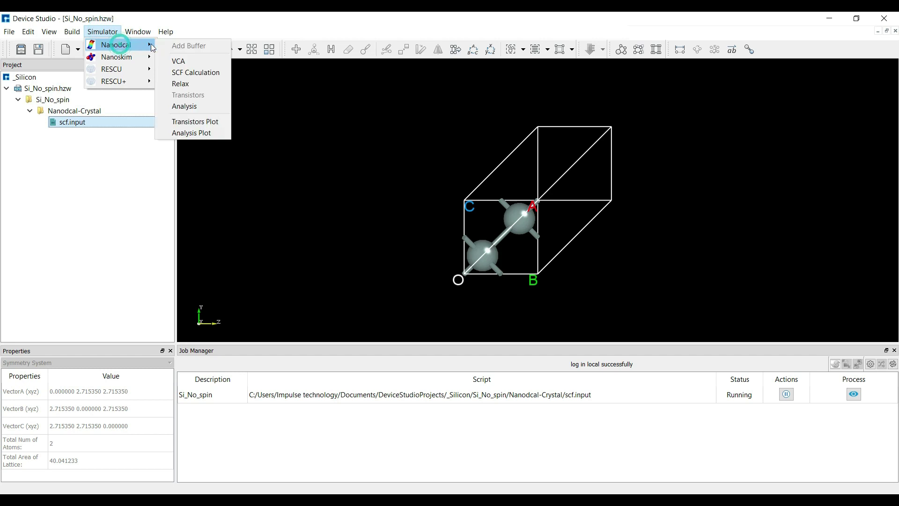
left_click(188, 105)
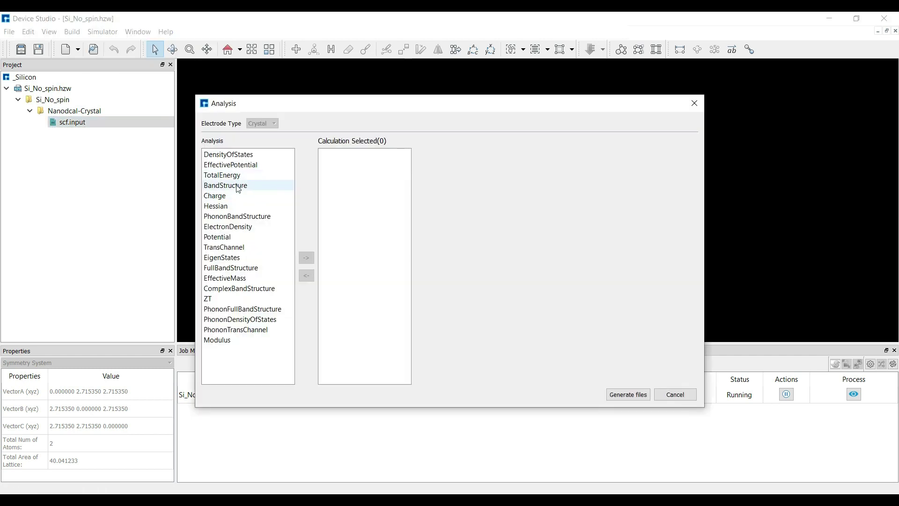
left_click(238, 186)
left_click(306, 258)
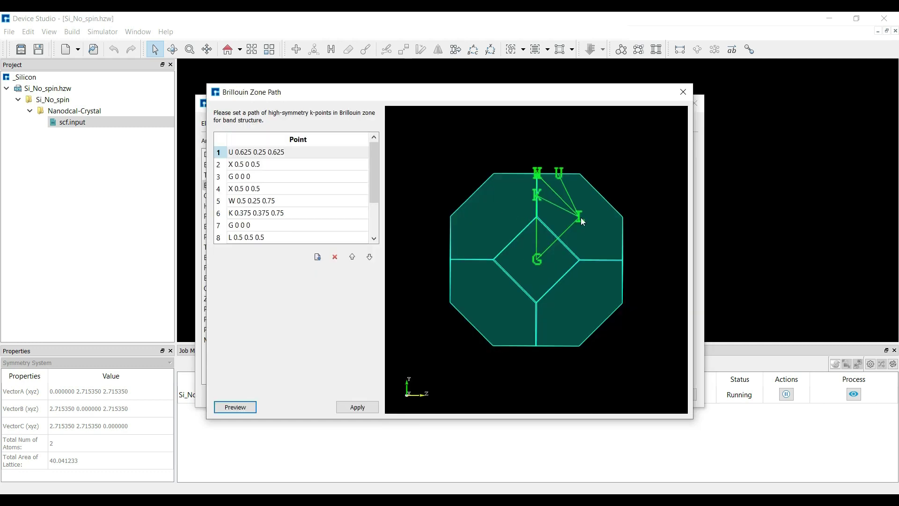
left_click(683, 91)
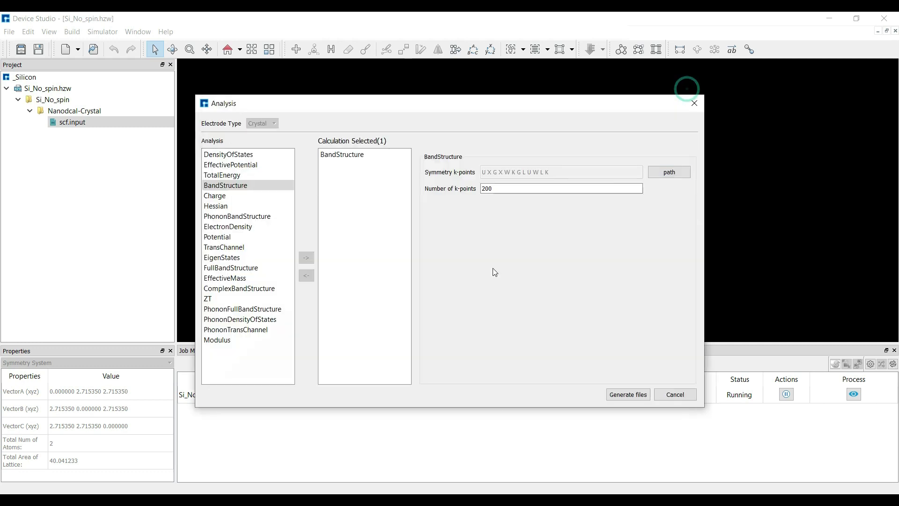
left_click(618, 398)
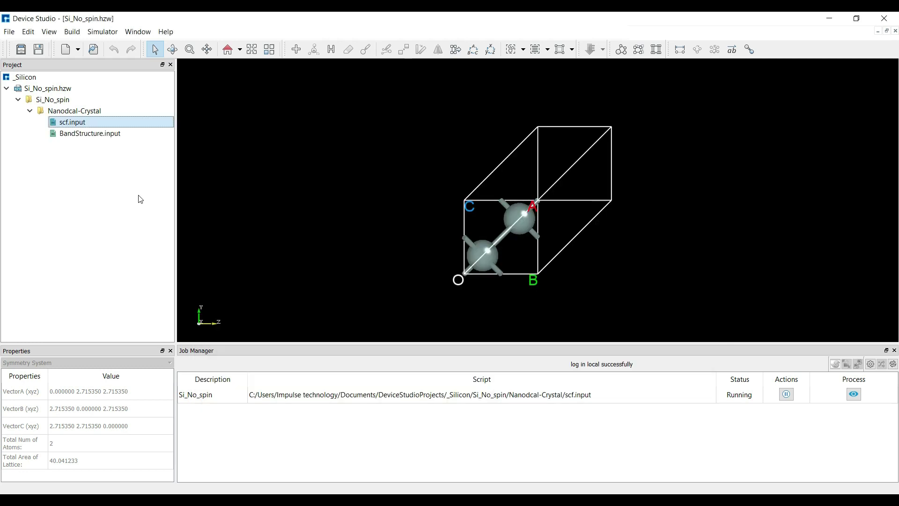
Queue the no-spin BandStructure.input job behind the running SCF calculation
left_click(93, 135)
right_click(93, 135)
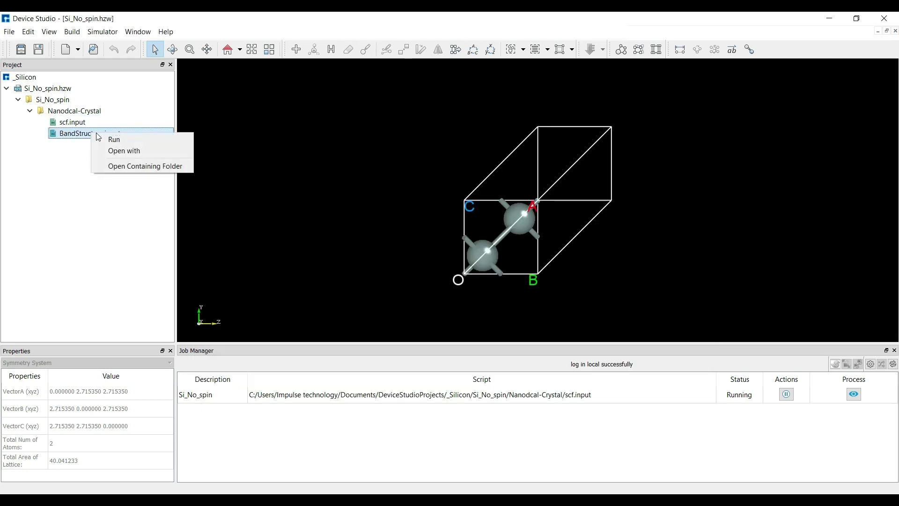
left_click(108, 139)
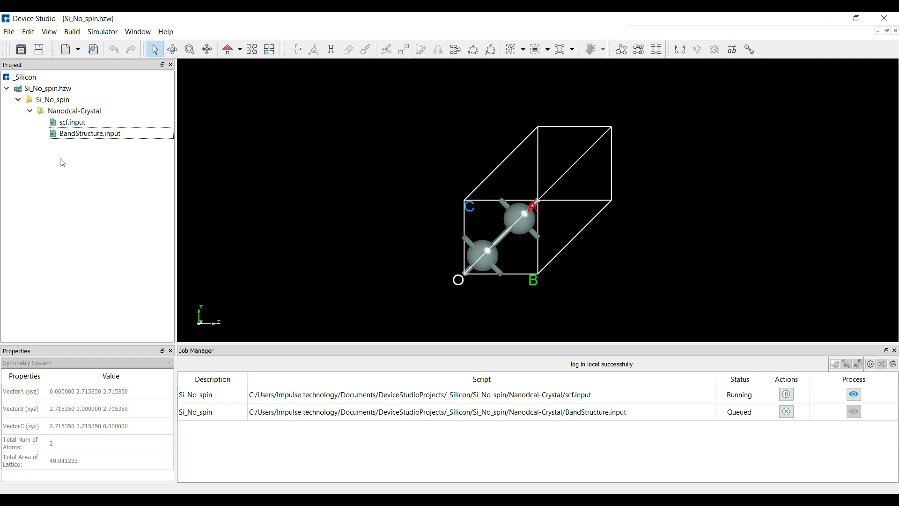
right_click(41, 92)
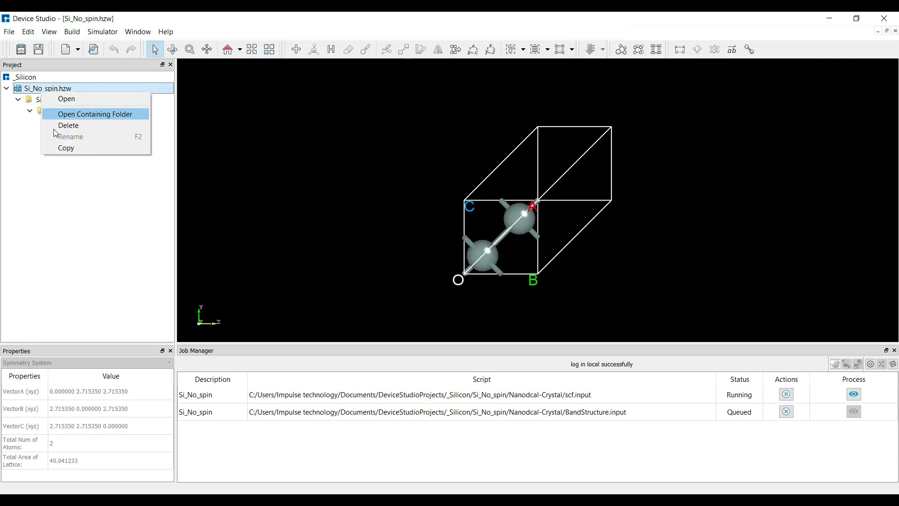
Copy Si_No_spin.hzw as Si_General_spin.hzw and open the new structure
left_click(61, 147)
left_click(463, 253)
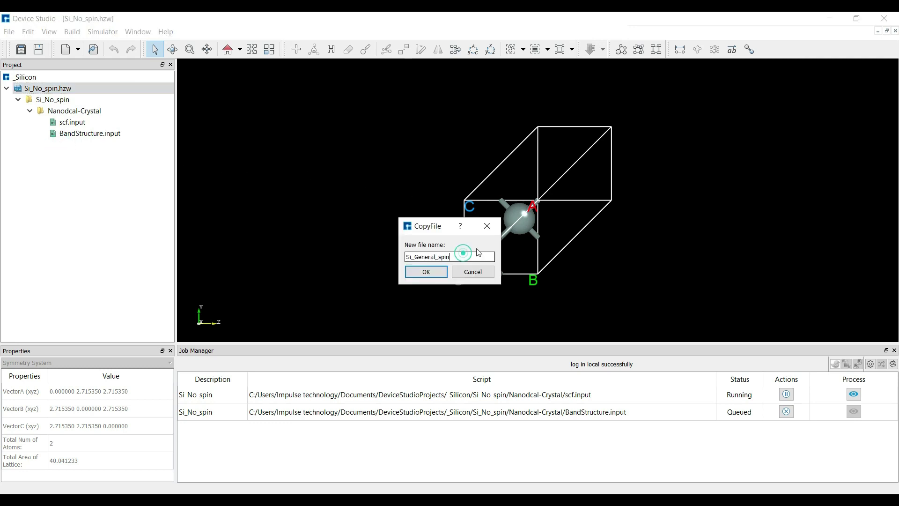
left_click(427, 272)
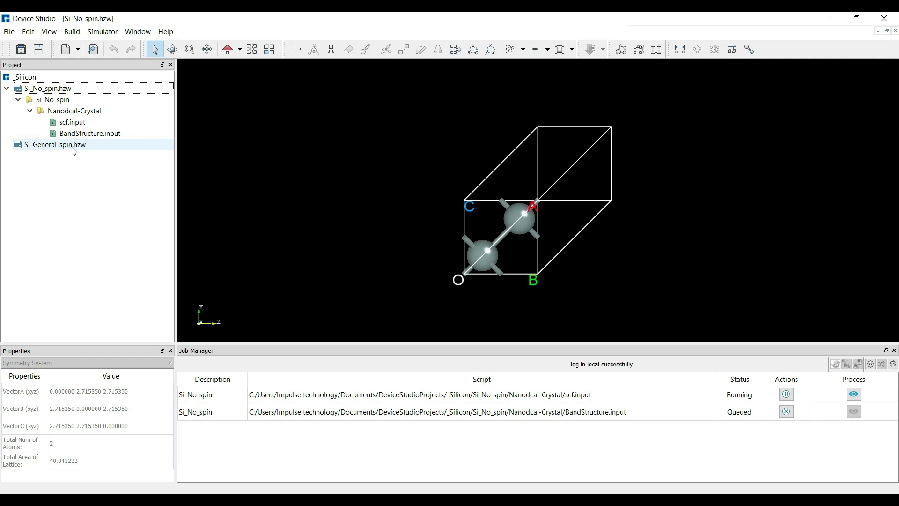
left_click(74, 145)
double_click(73, 146)
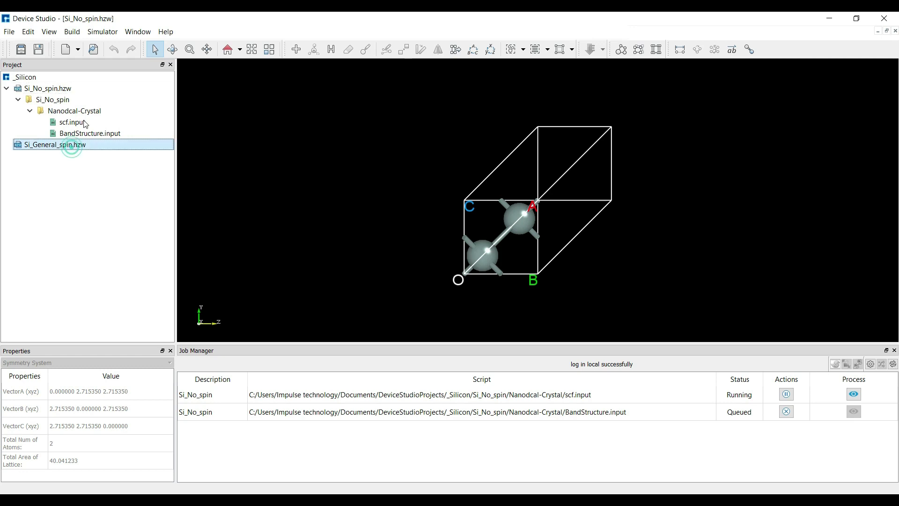
Generate a Nanodcal SCF input for Si_General_spin with GeneralSpin and spin-orbital interaction enabled
left_click(106, 33)
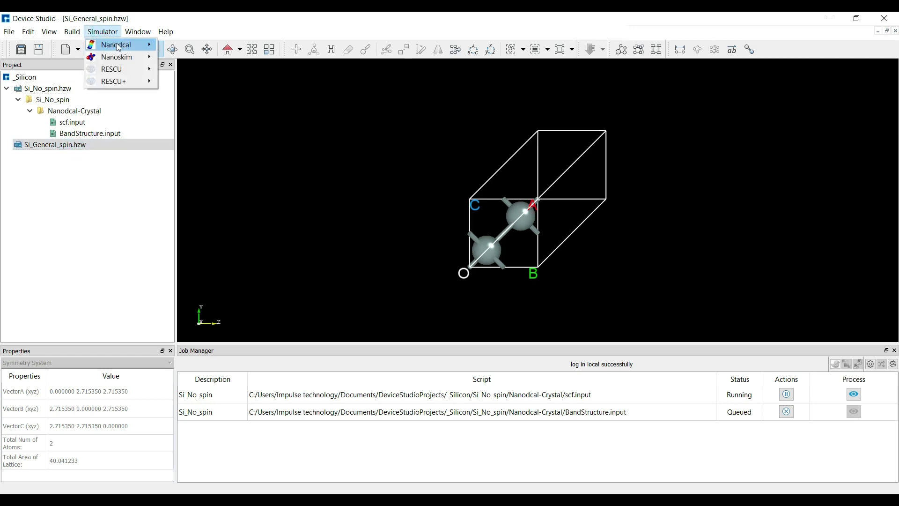
mouse_move(119, 47)
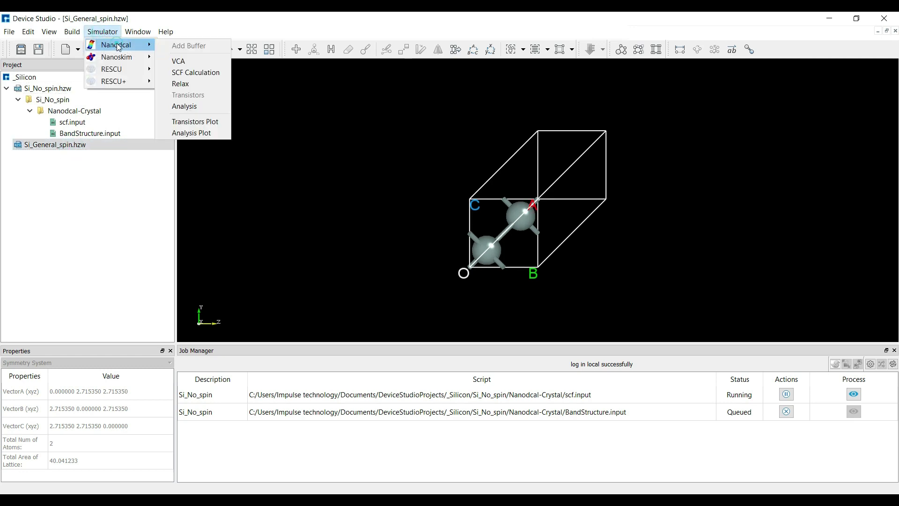
left_click(188, 77)
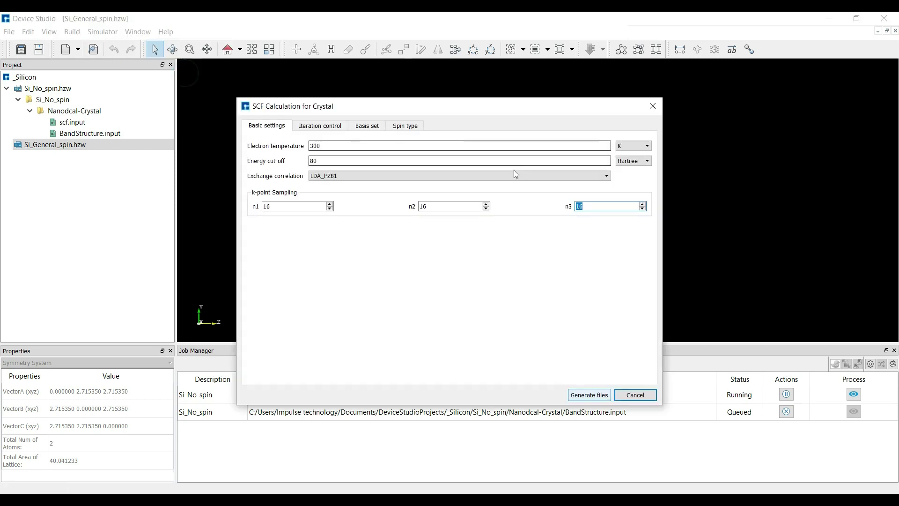
left_click(405, 127)
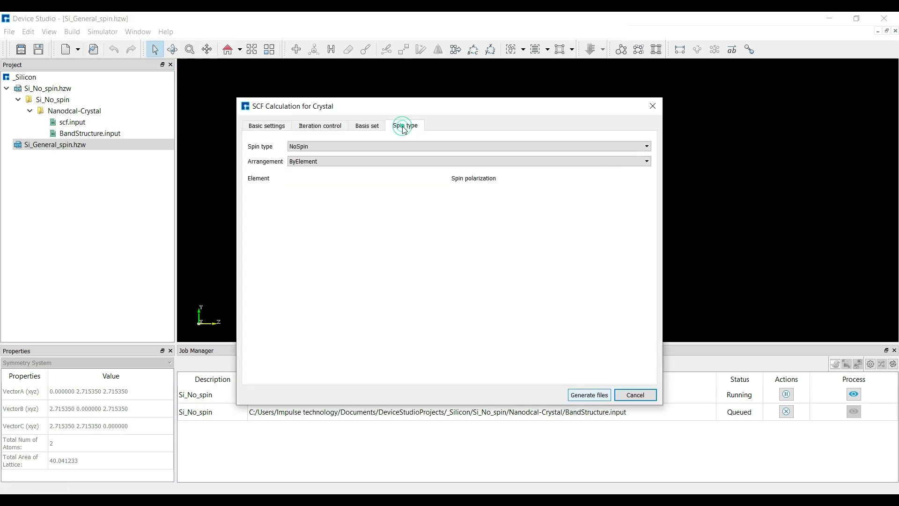
left_click(335, 147)
left_click(307, 171)
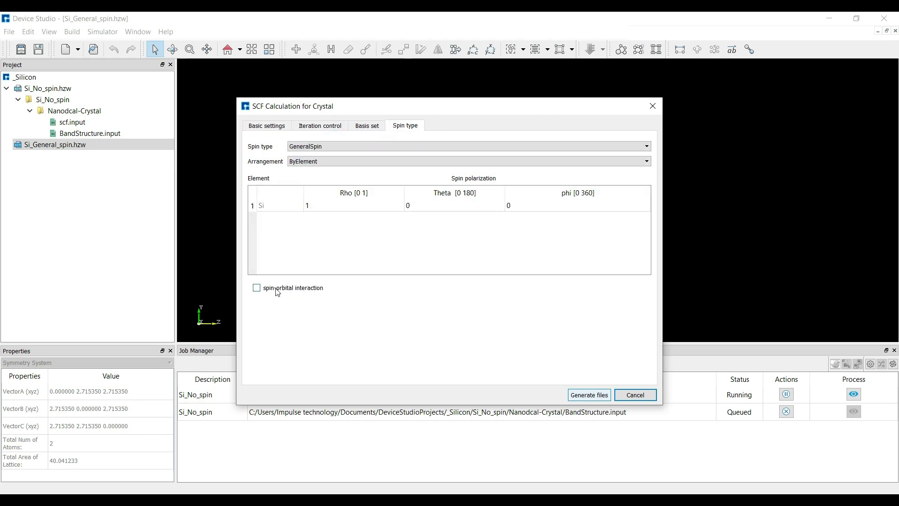
left_click(257, 288)
left_click(574, 398)
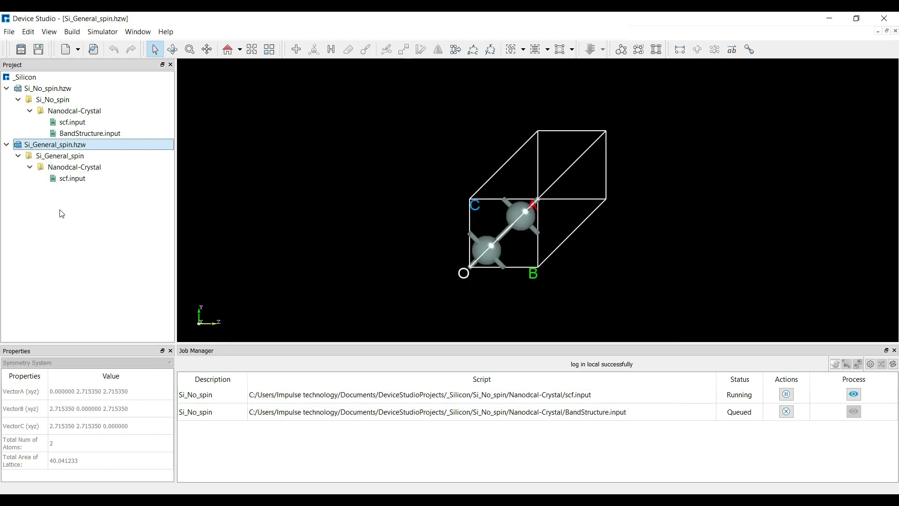
Run Si_General_spin's scf.input on this computer, queuing it after the no-spin jobs
right_click(72, 181)
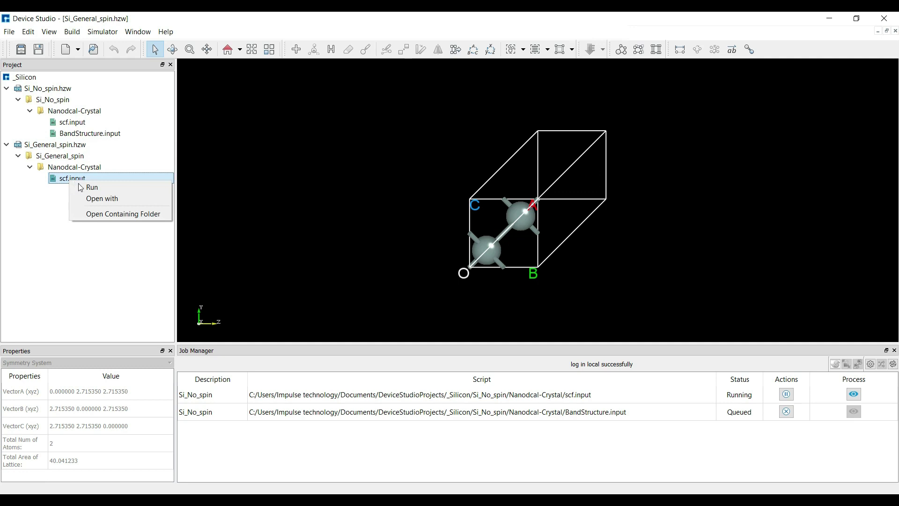
left_click(92, 187)
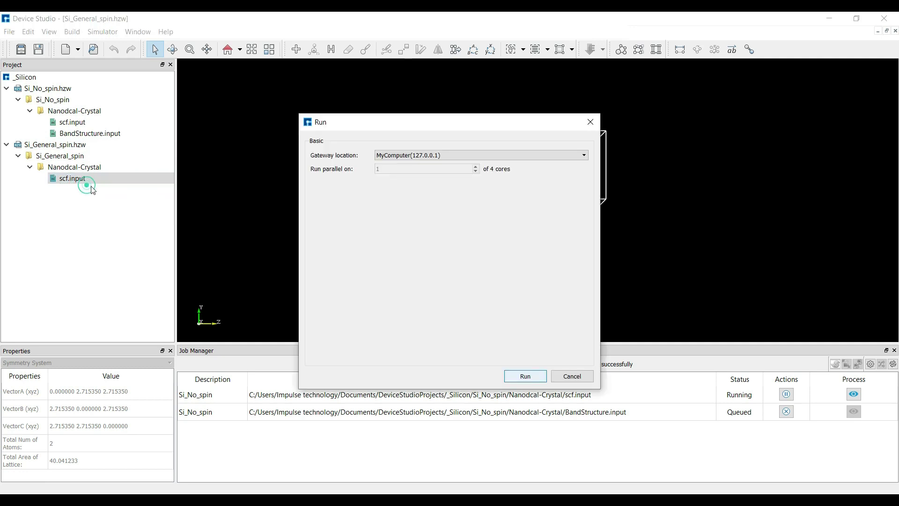
left_click(535, 374)
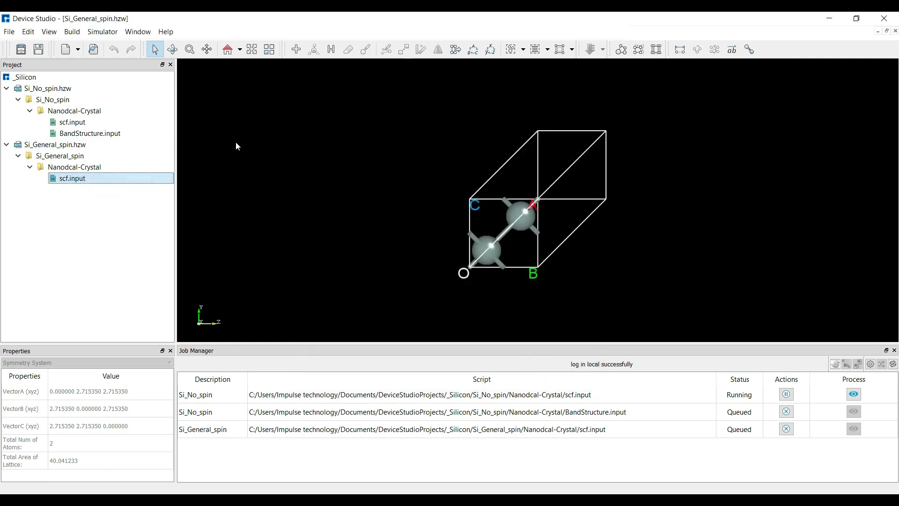
left_click(105, 31)
Add a BandStructure analysis for Si_General_spin, generate BandStructure.input, and run it
mouse_move(123, 44)
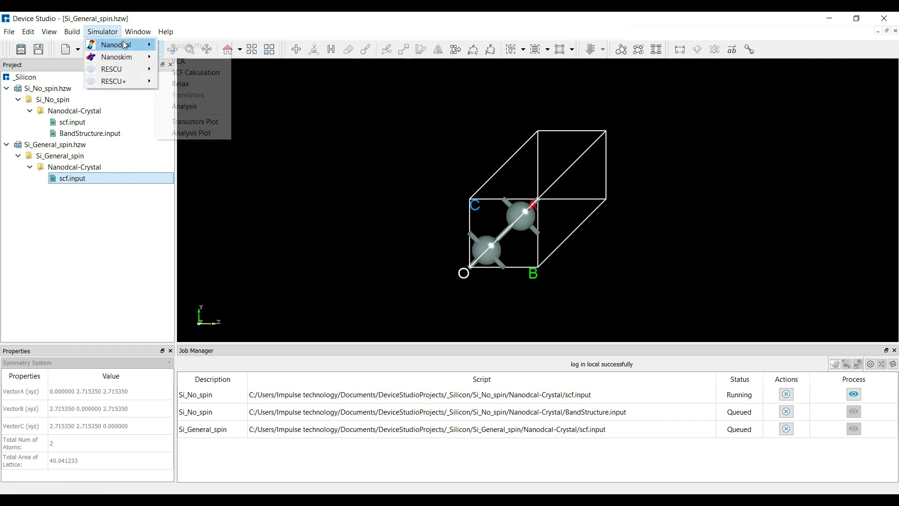
left_click(184, 106)
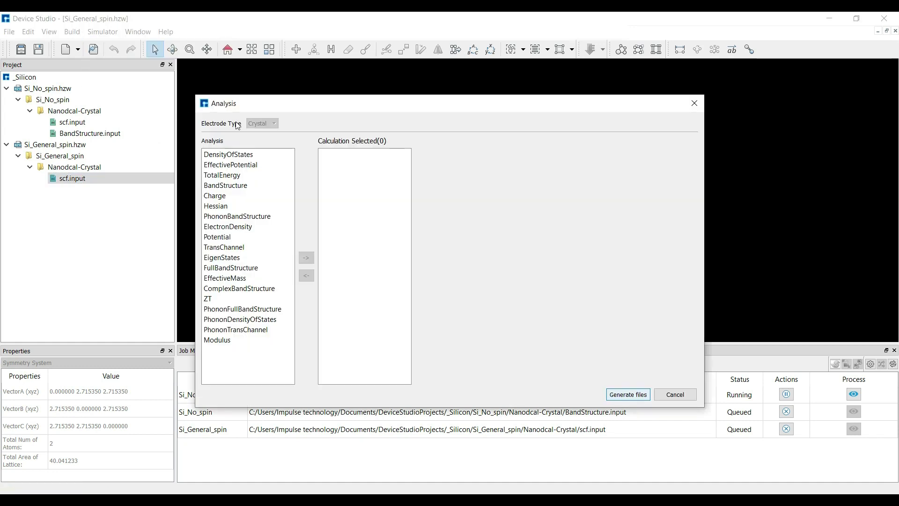
left_click(220, 188)
double_click(220, 187)
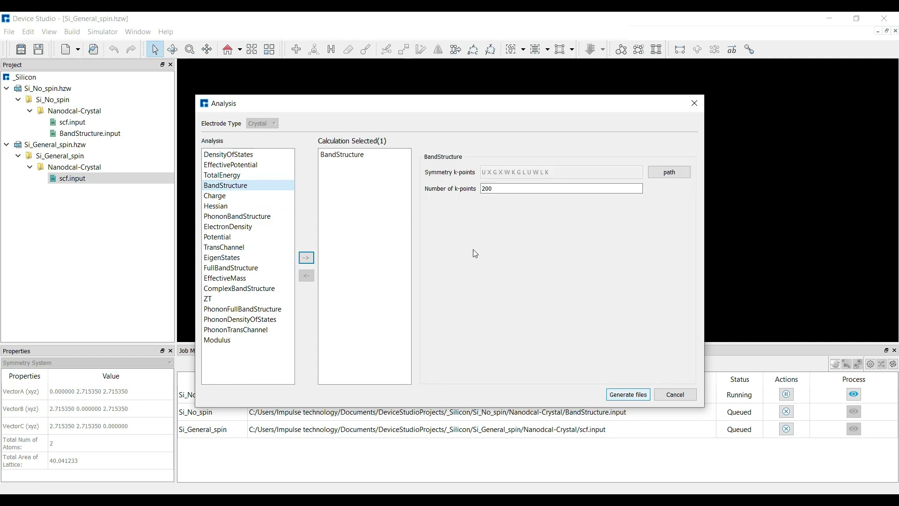
left_click(626, 394)
right_click(83, 190)
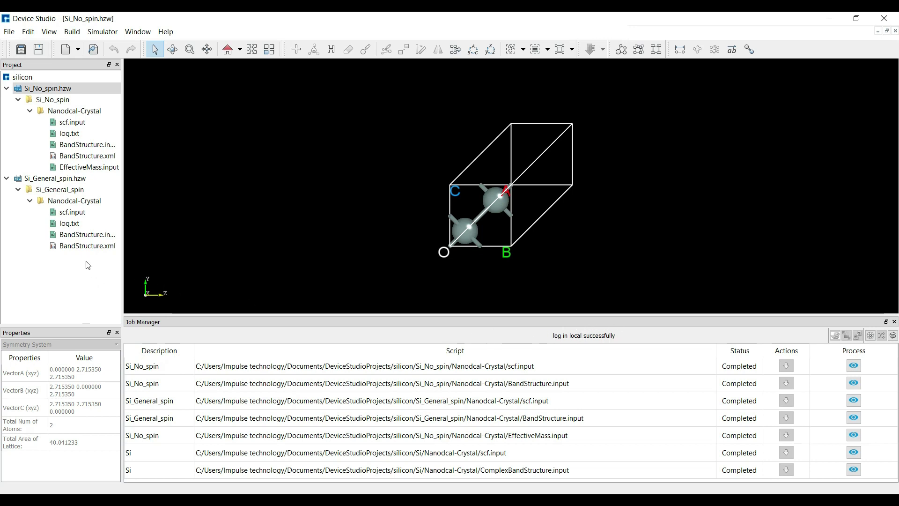
Show both the no-spin and general-spin BandStructure.xml plots along L–G–X for side-by-side comparison
right_click(81, 156)
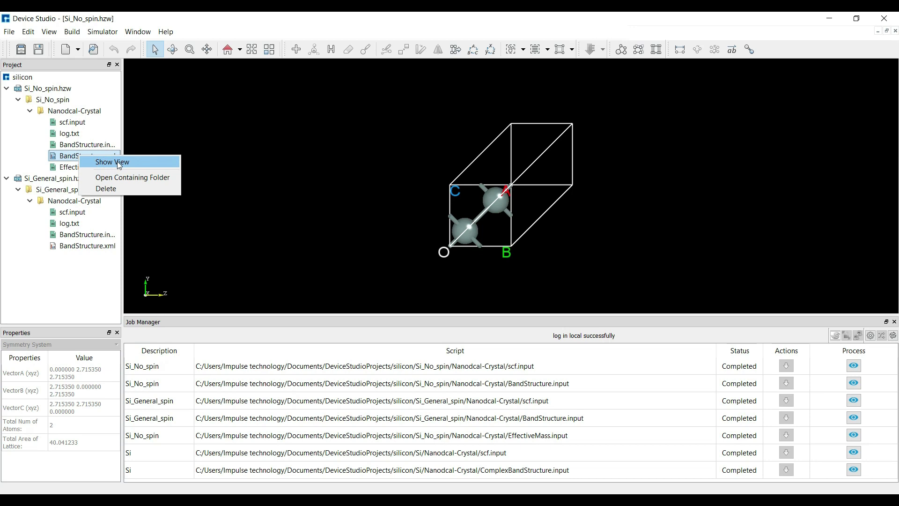
left_click(117, 161)
right_click(66, 290)
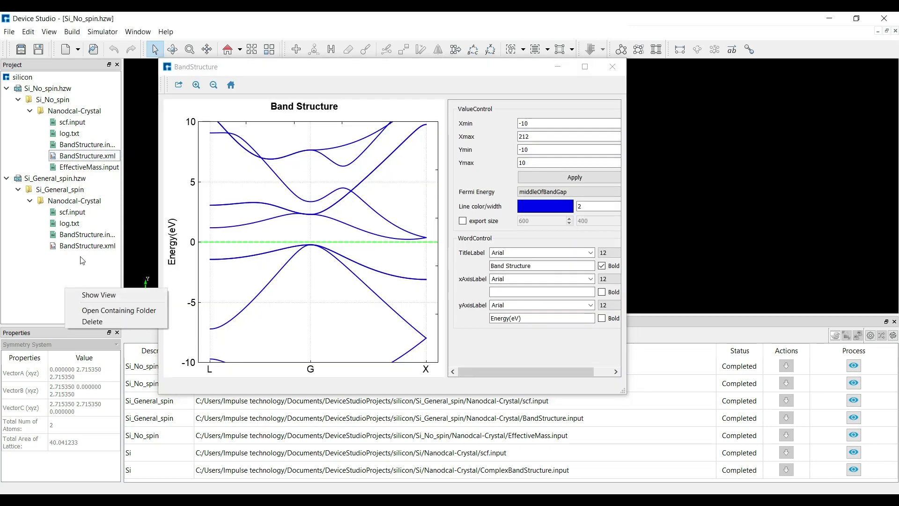
left_click(99, 295)
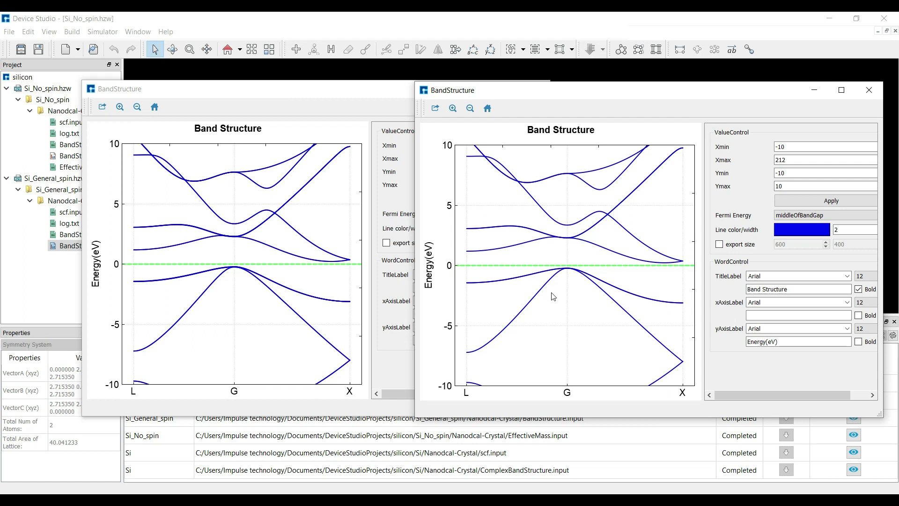
scroll(575, 273, "up", 2)
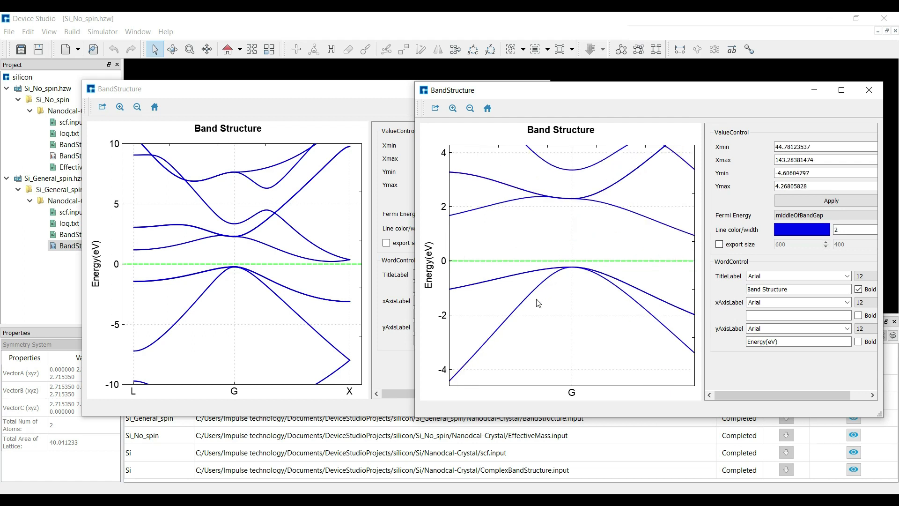